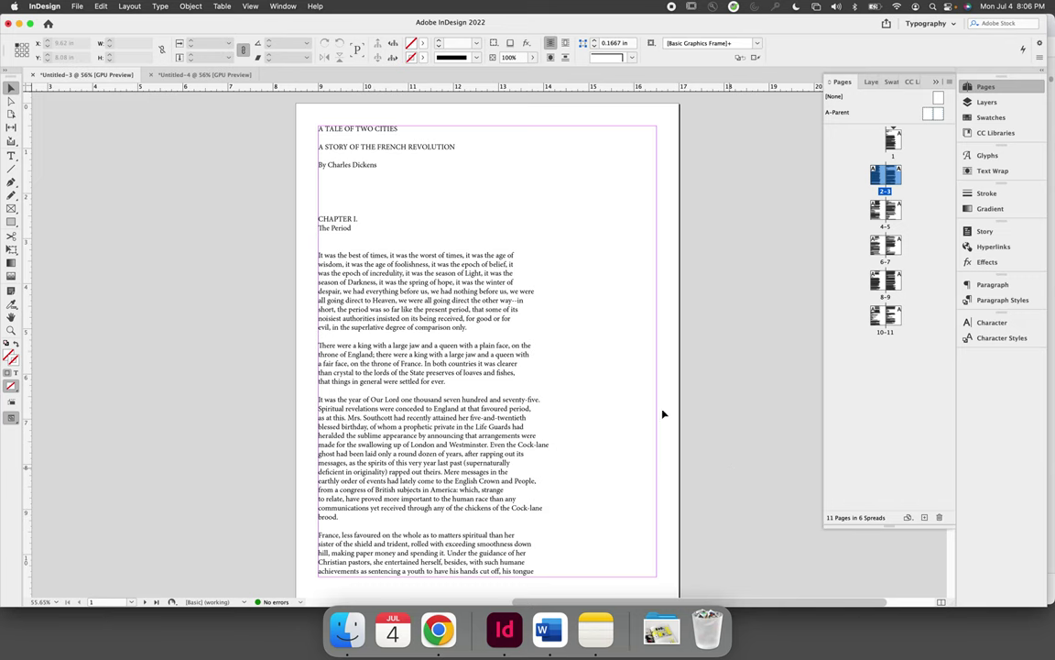
- Compare the Untitled-3 and Untitled-4 documents, finishing on Untitled-4 with the monospaced Dickens text
{"action": "left_click", "coordinate": [180, 75]}
{"action": "left_click", "coordinate": [84, 74]}
{"action": "left_click", "coordinate": [184, 75]}
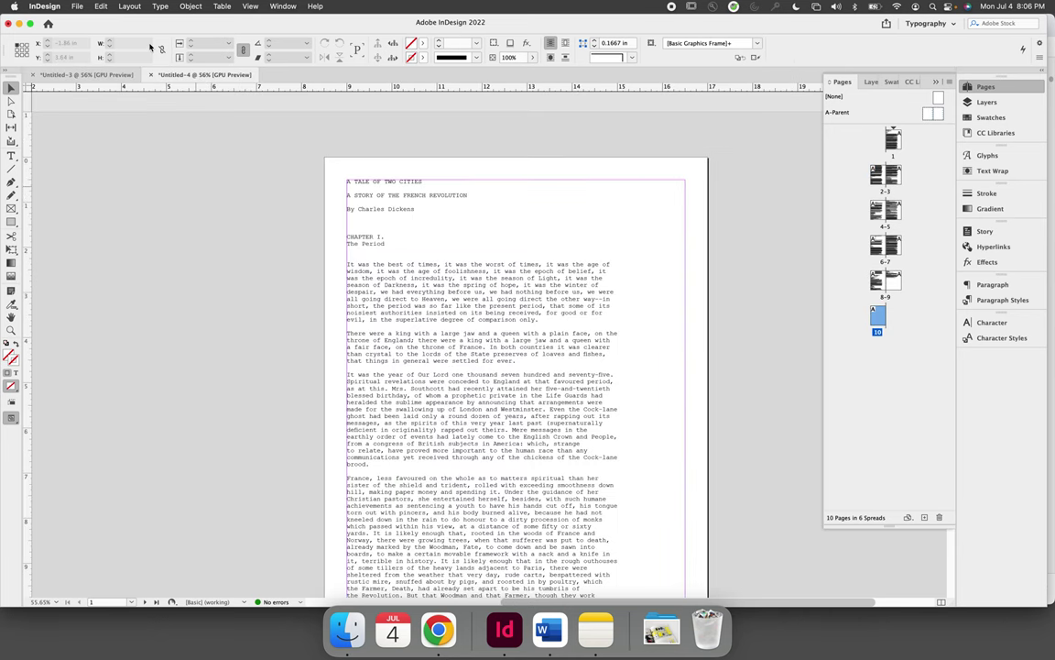
- Place the A Tale of Two Cities file with Show Import Options turned on
{"action": "left_click", "coordinate": [73, 6]}
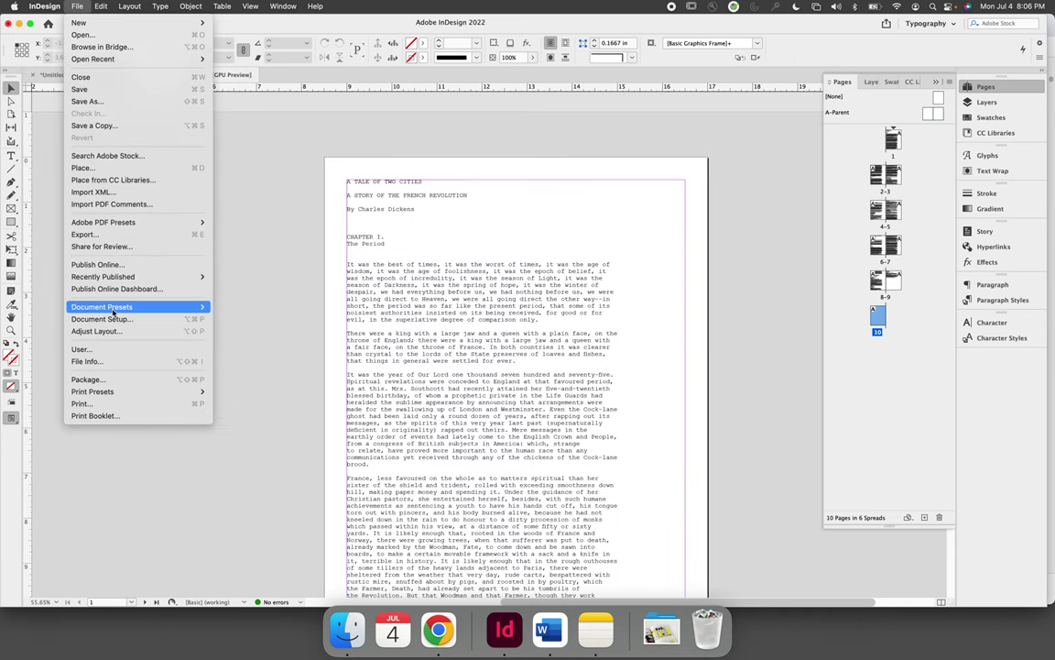
{"action": "left_click", "coordinate": [120, 167]}
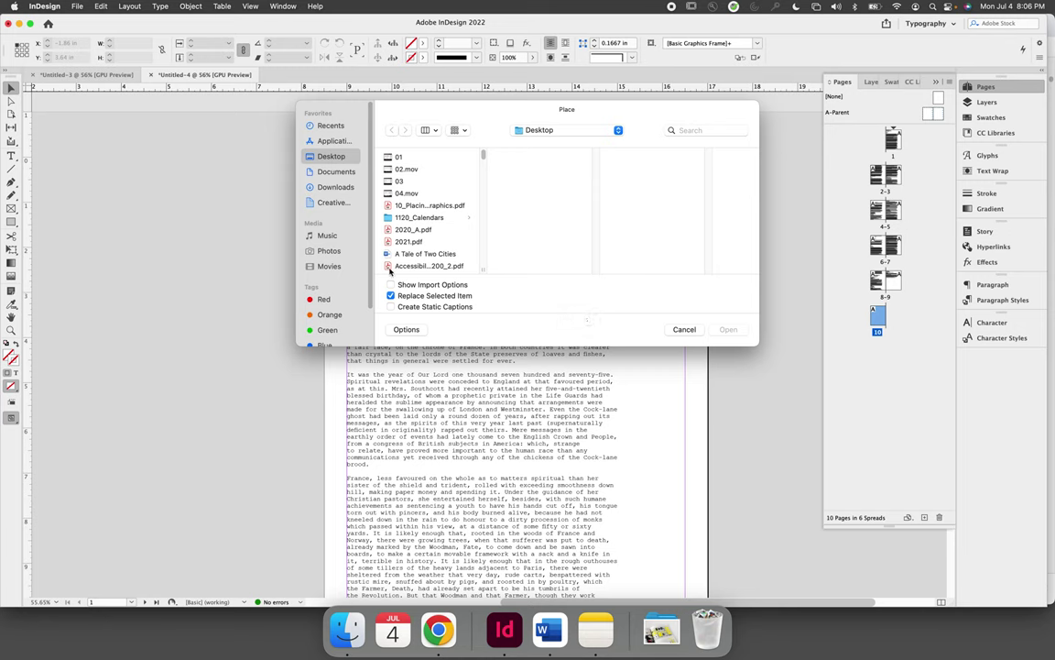
{"action": "left_click", "coordinate": [403, 288]}
{"action": "left_click", "coordinate": [417, 254]}
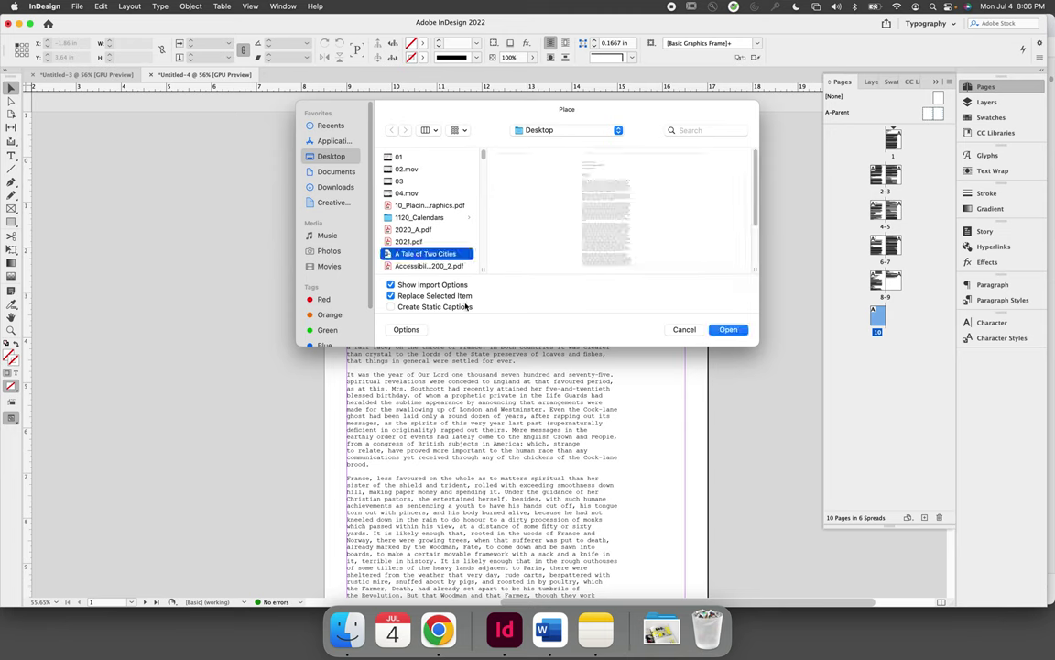
{"action": "left_click", "coordinate": [729, 330]}
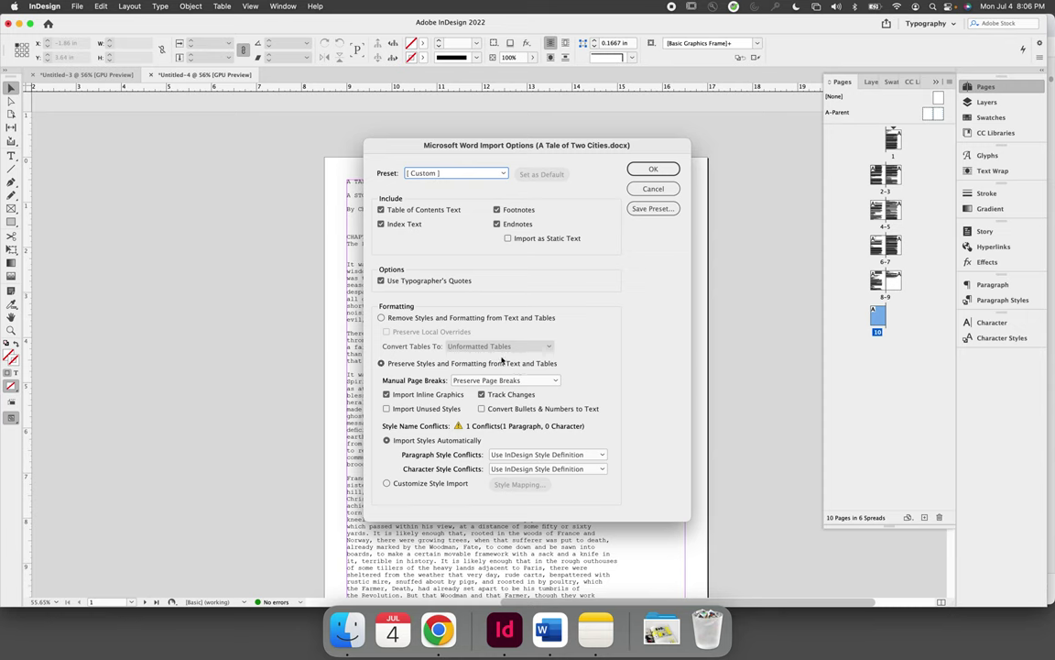
{"action": "left_click", "coordinate": [381, 318]}
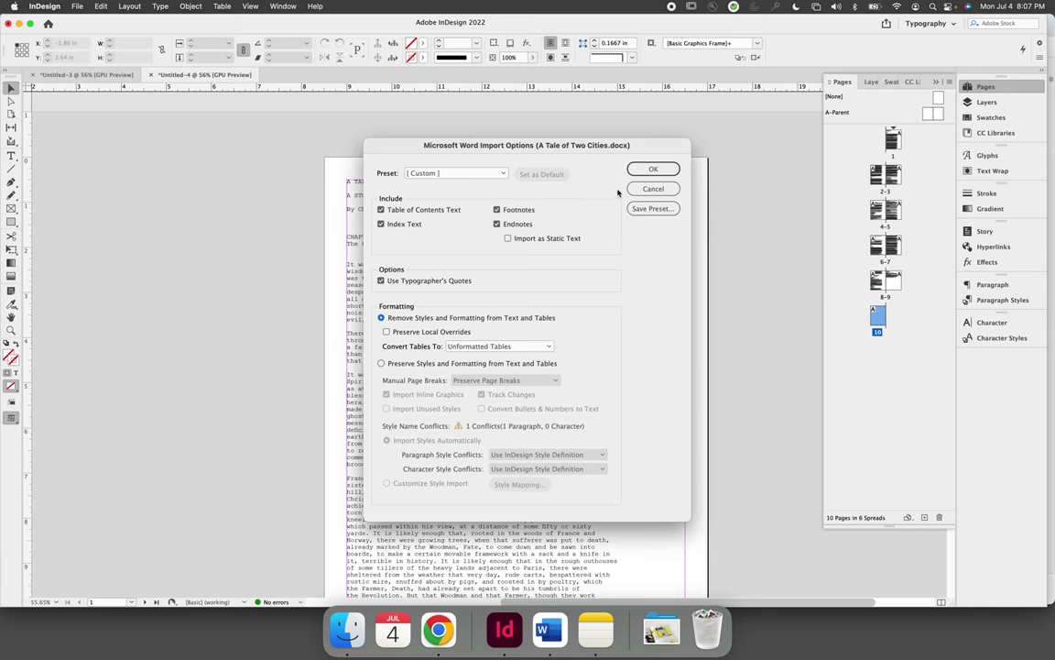
{"action": "left_click", "coordinate": [650, 188]}
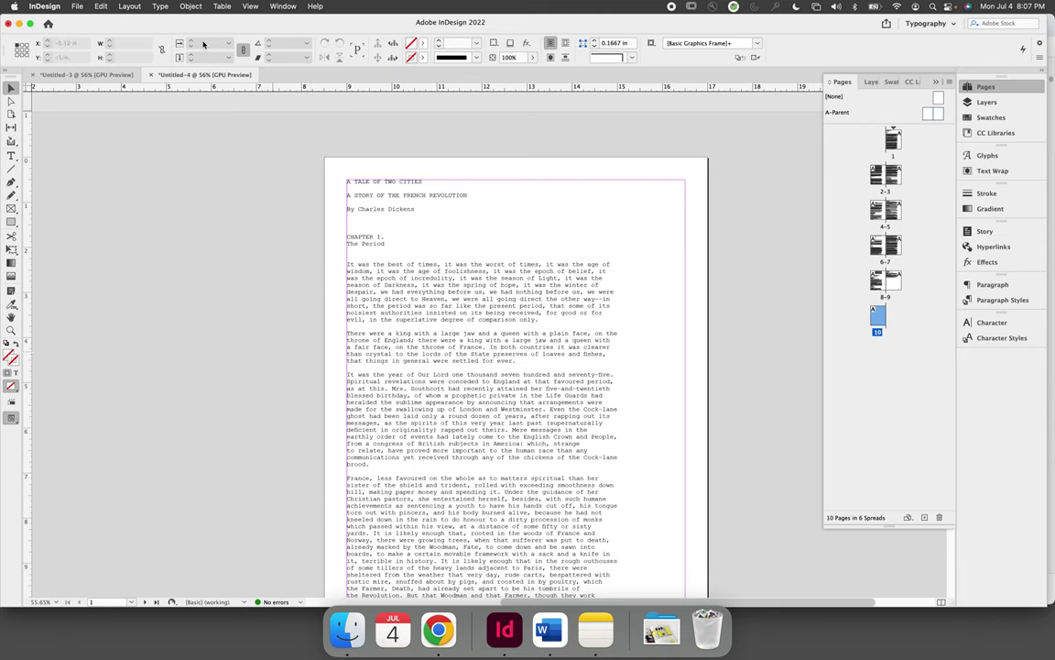
- Show hidden characters, view the text at 100%, and put the caret in the title
{"action": "left_click", "coordinate": [161, 6]}
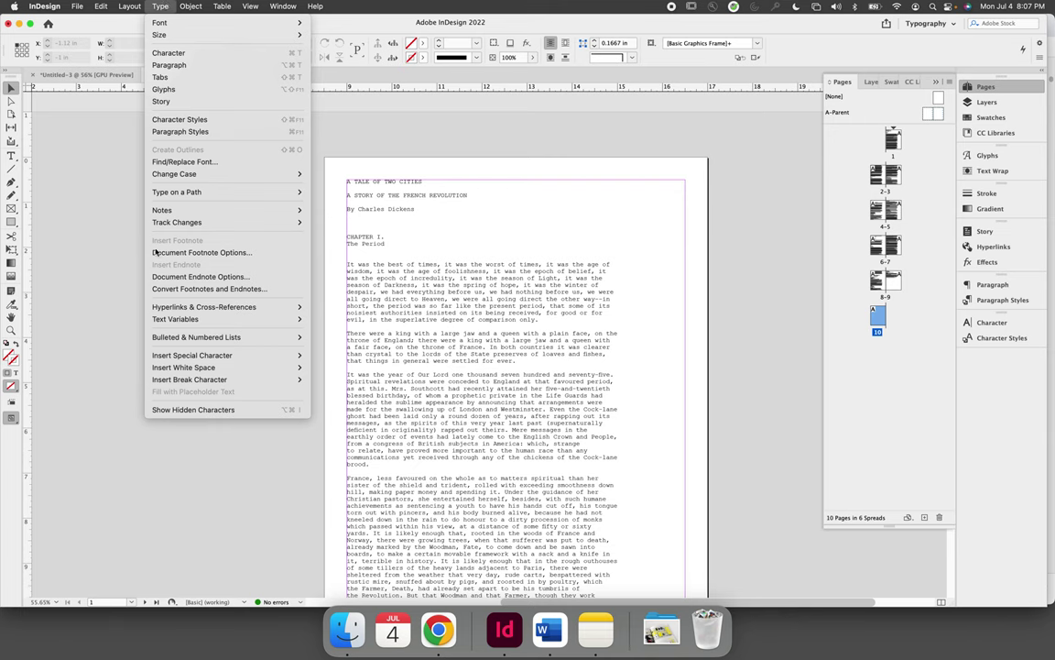
{"action": "left_click", "coordinate": [158, 414]}
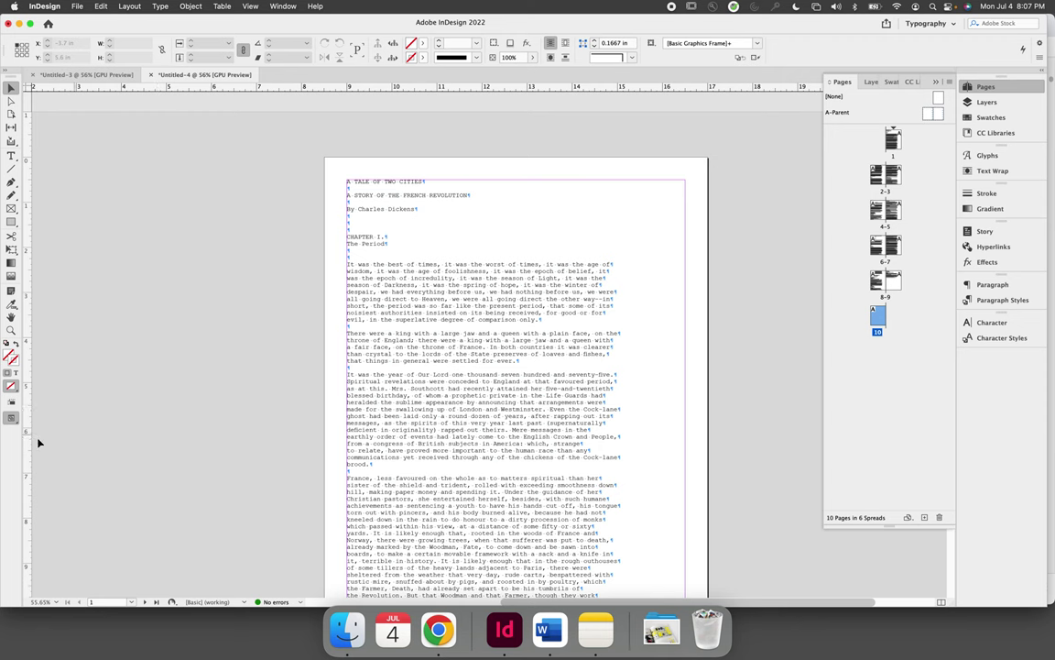
{"action": "key", "text": "super+1"}
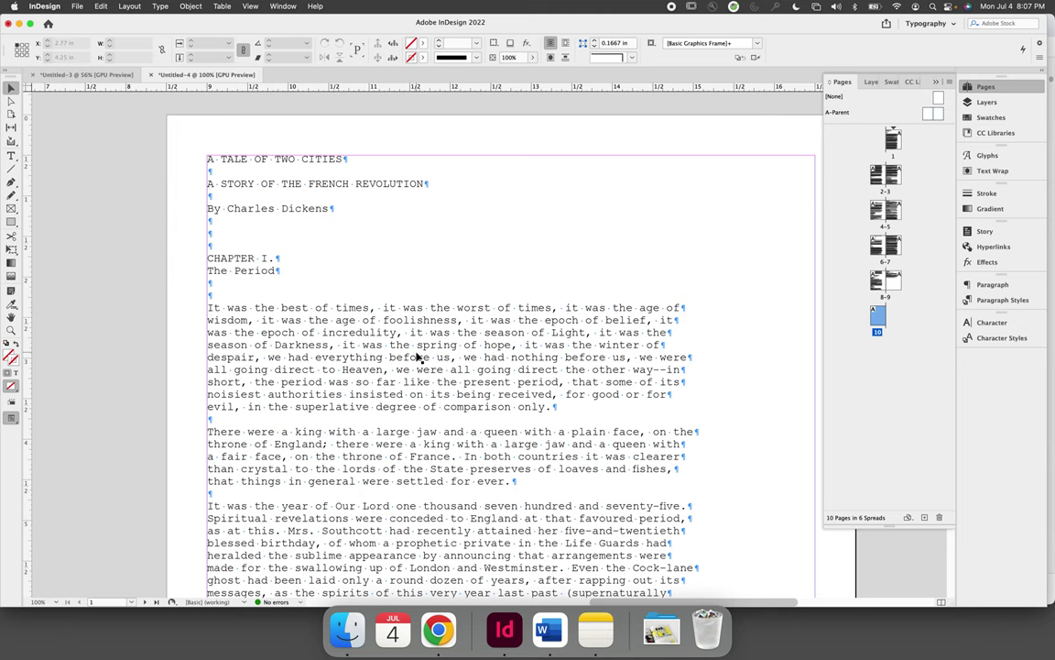
{"action": "double_click", "coordinate": [226, 177]}
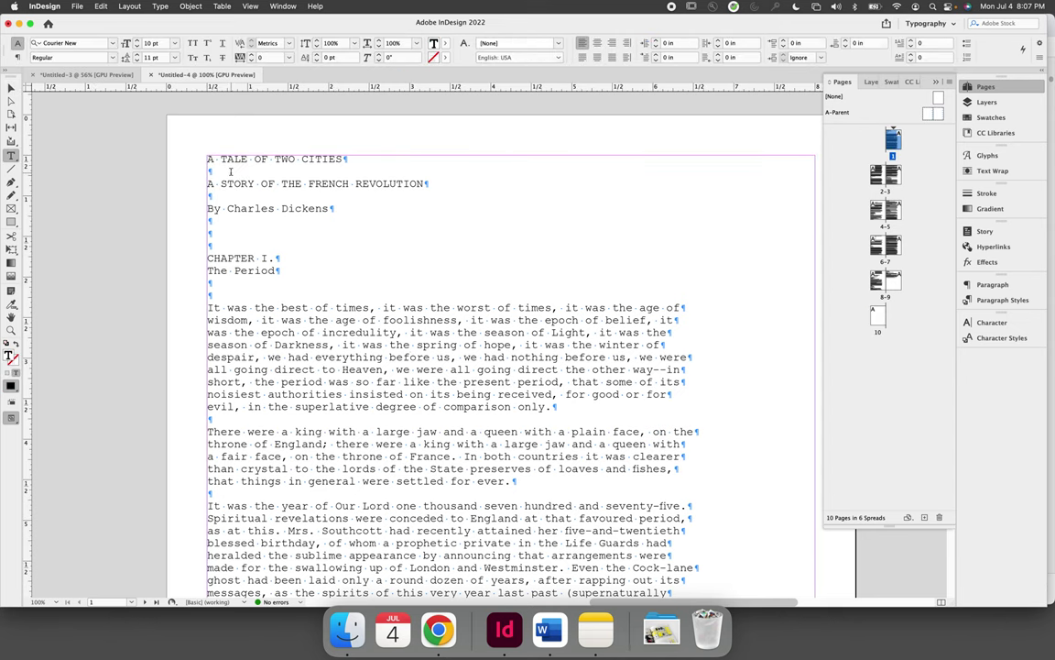
- Delete the empty return lines after the title, after the subtitle and before CHAPTER I
{"action": "left_click", "coordinate": [230, 171]}
{"action": "key", "text": "BackSpace"}
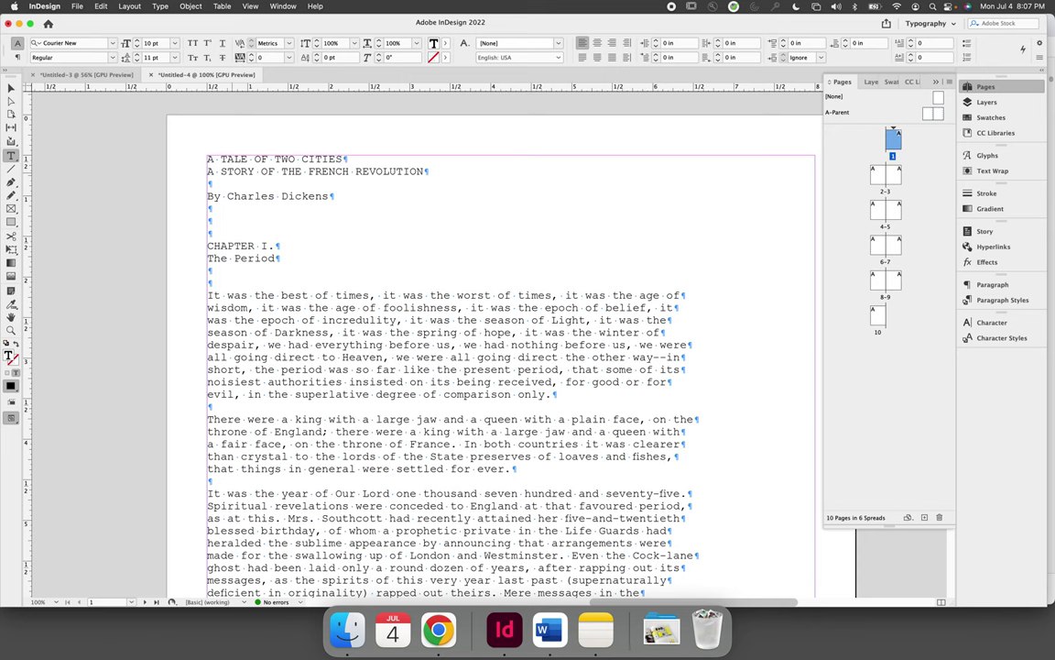
{"action": "key", "text": "Down"}
{"action": "key", "text": "BackSpace"}
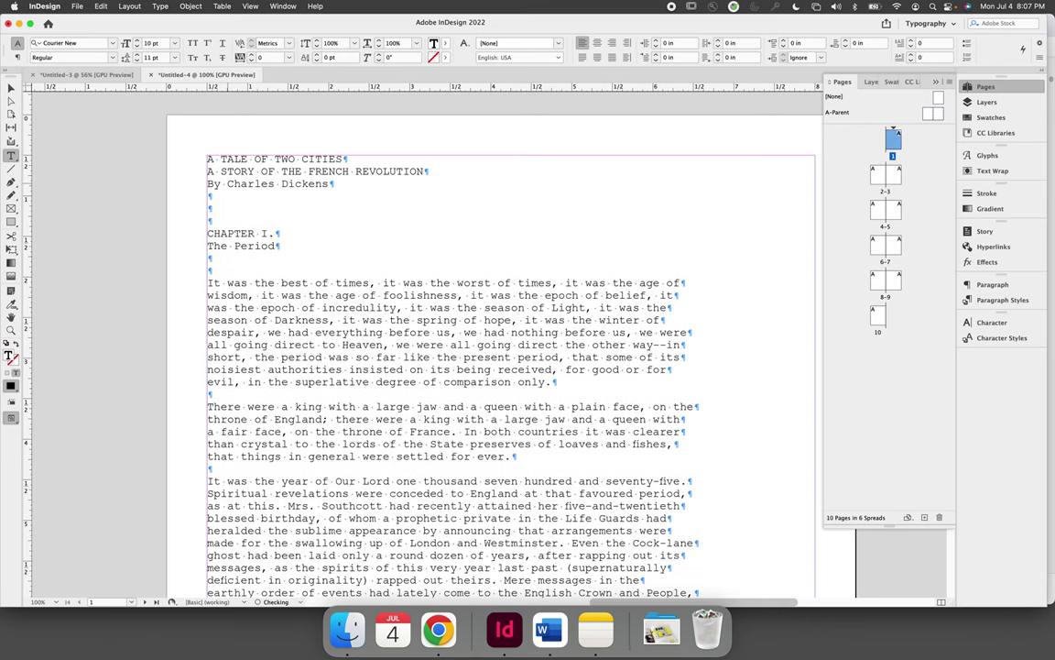
{"action": "left_click", "coordinate": [209, 220]}
{"action": "key", "text": "BackSpace"}
{"action": "key", "text": "BackSpace"}
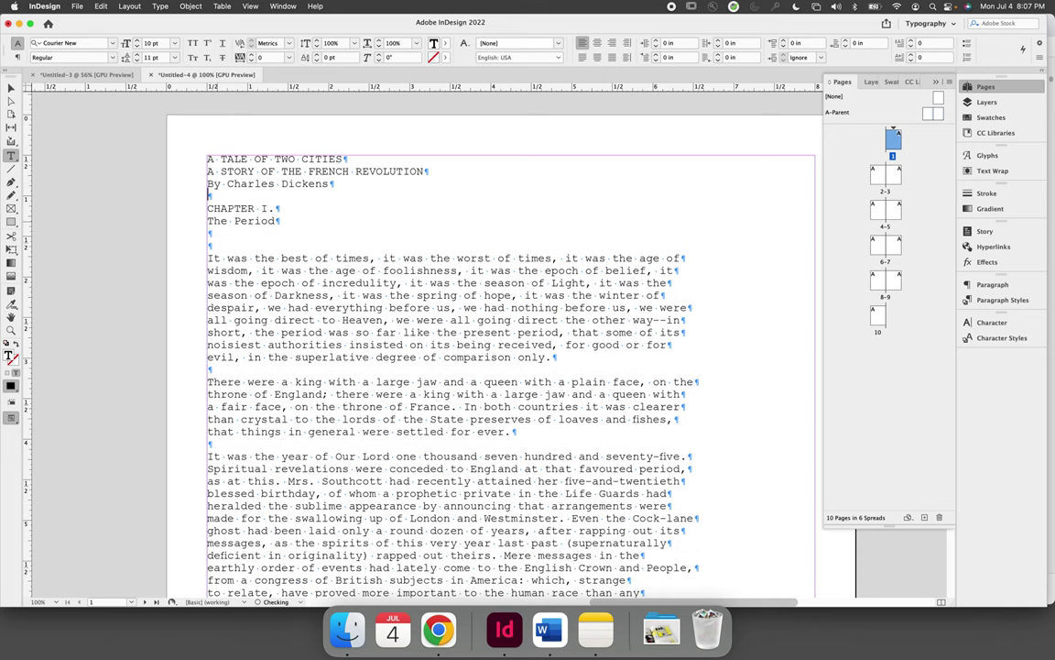
{"action": "key", "text": "BackSpace"}
- Retype the 't' in 'It' and delete the empty lines after The Period
{"action": "left_click", "coordinate": [219, 243]}
{"action": "key", "text": "BackSpace"}
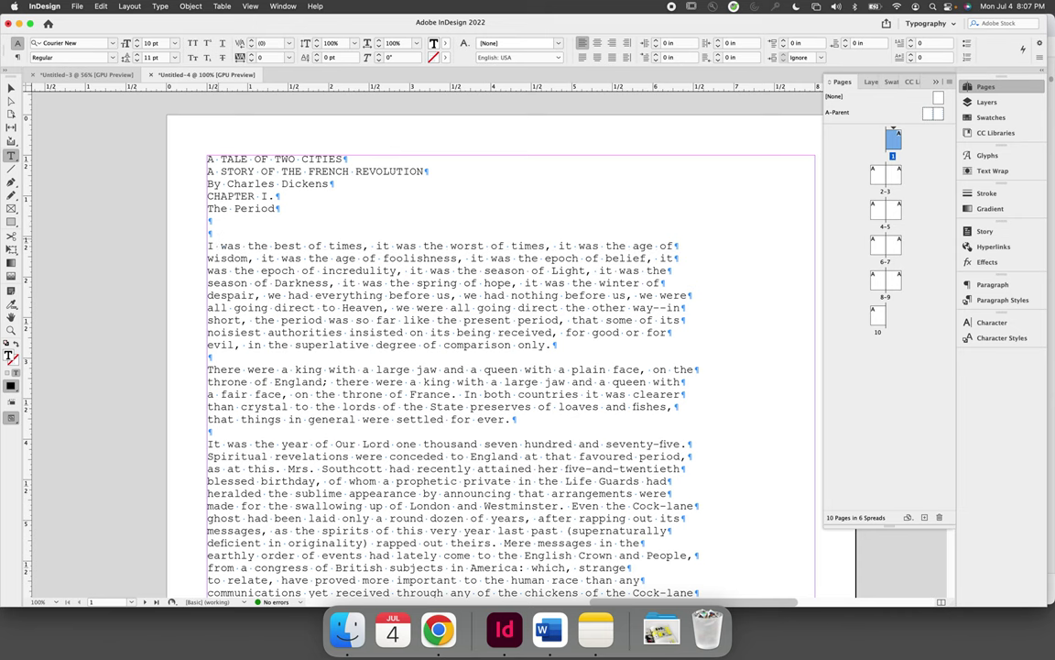
{"action": "type", "text": "t"}
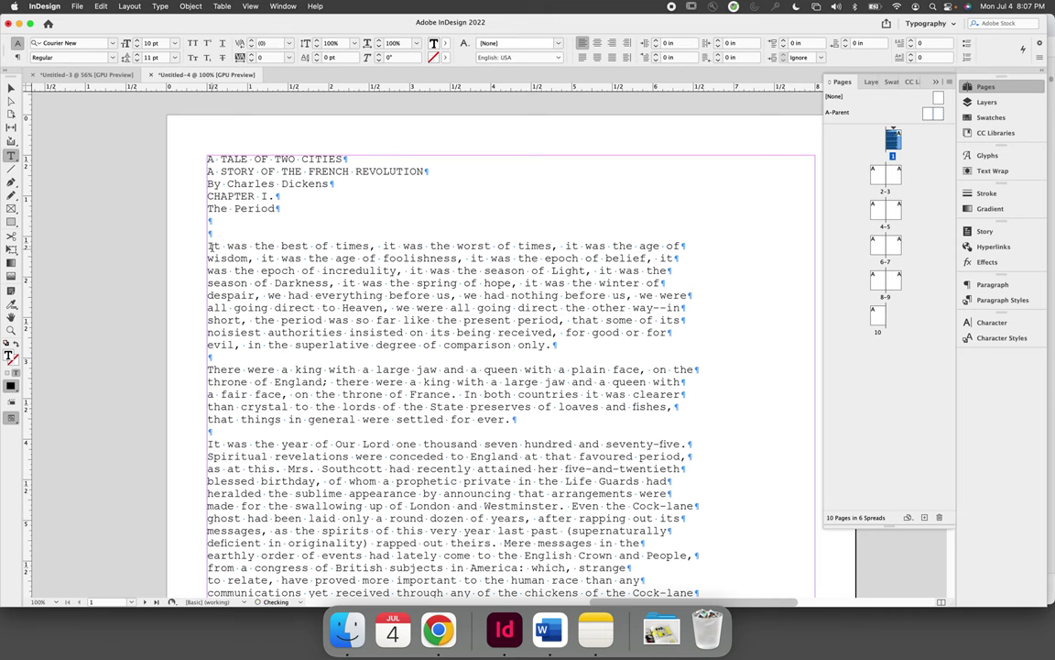
{"action": "left_click", "coordinate": [209, 246]}
{"action": "key", "text": "BackSpace"}
{"action": "key", "text": "BackSpace"}
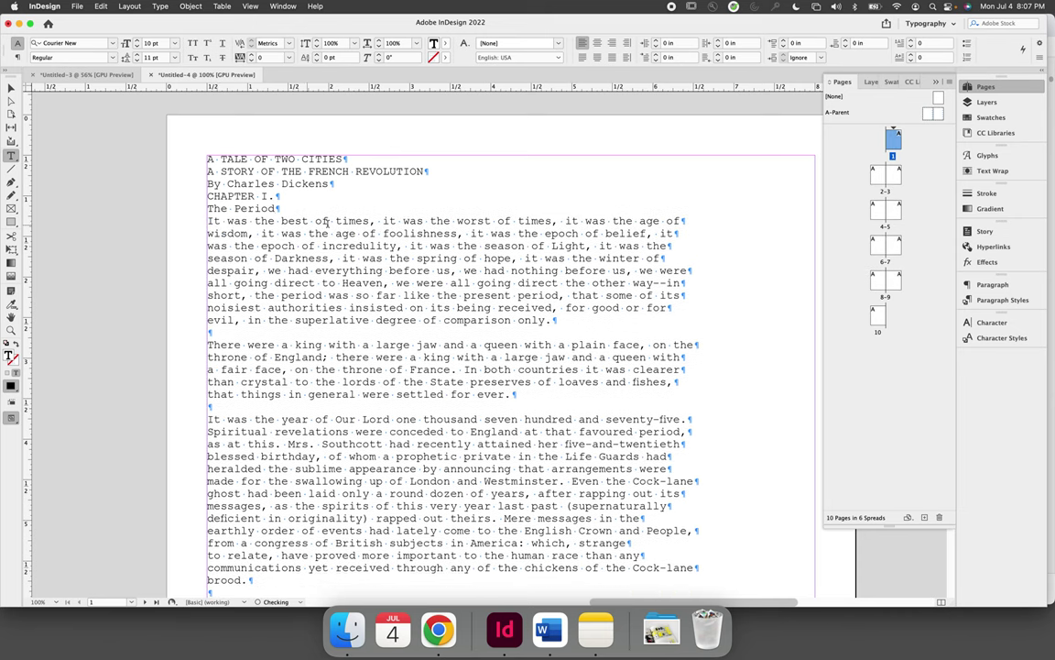
{"action": "left_click", "coordinate": [343, 159]}
- Set Space After to 0.1875 in for the title and subtitle paragraphs in the Paragraph panel
{"action": "left_click", "coordinate": [987, 285]}
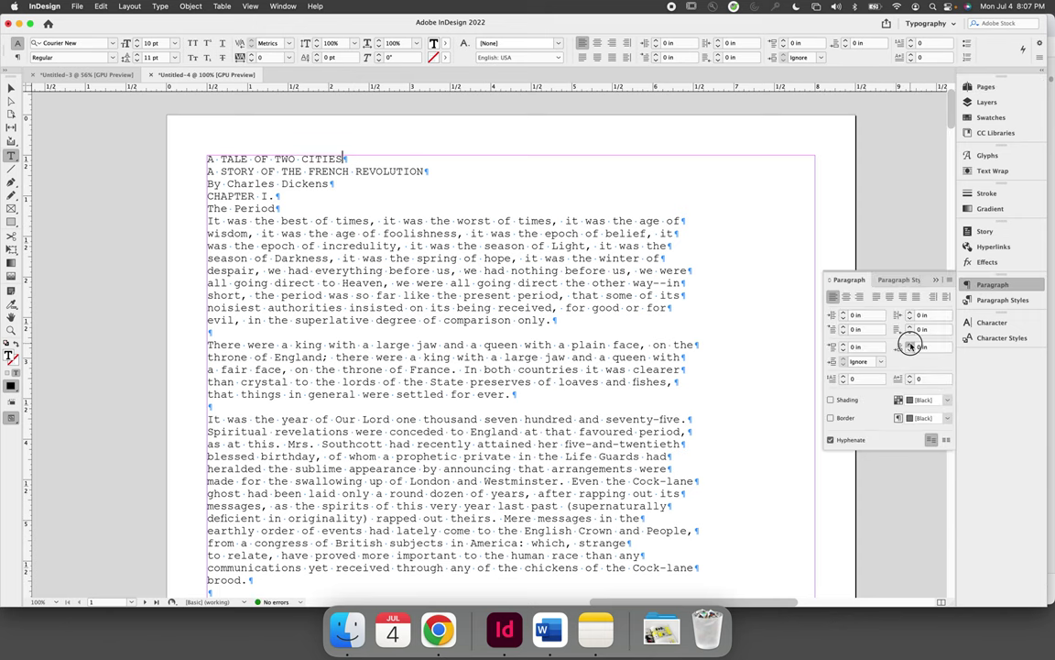
{"action": "left_click", "coordinate": [910, 344]}
{"action": "left_click", "coordinate": [910, 343]}
{"action": "left_click", "coordinate": [909, 344]}
{"action": "left_click", "coordinate": [403, 183]}
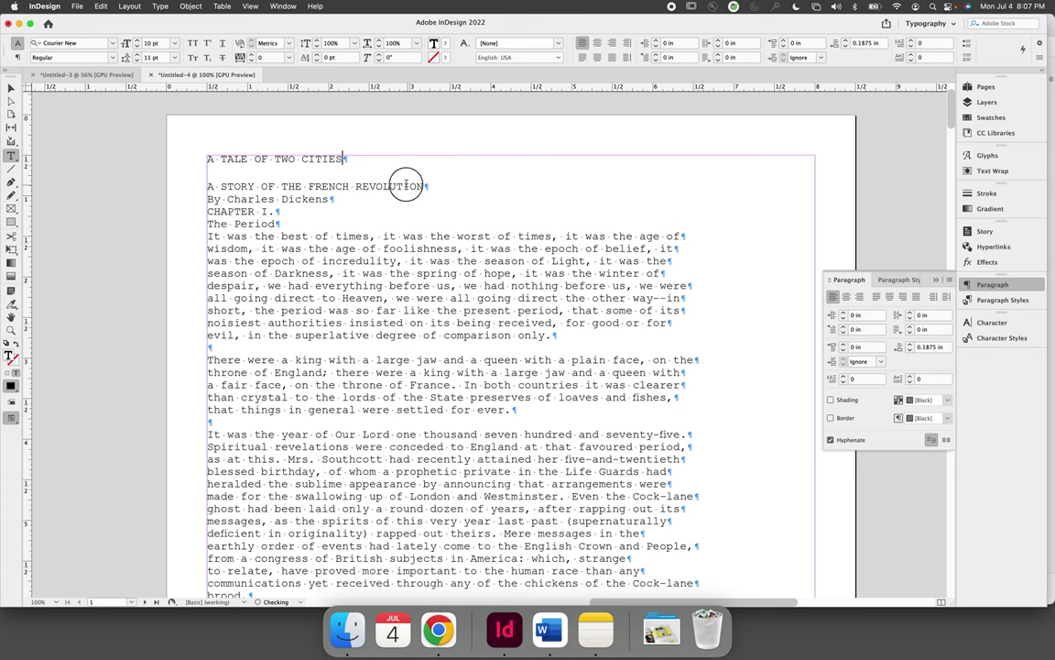
{"action": "left_click", "coordinate": [910, 343]}
{"action": "left_click", "coordinate": [909, 344]}
{"action": "left_click", "coordinate": [909, 344]}
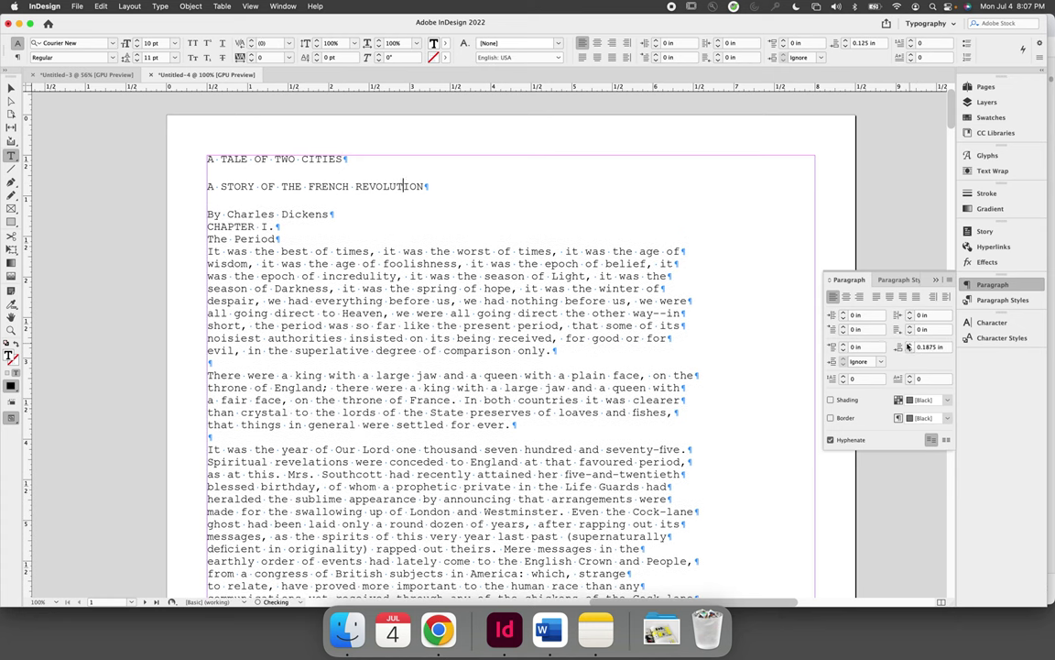
{"action": "left_click", "coordinate": [207, 226]}
- Insert a page break before CHAPTER I., then preview the pages in presentation mode
{"action": "left_click", "coordinate": [160, 7]}
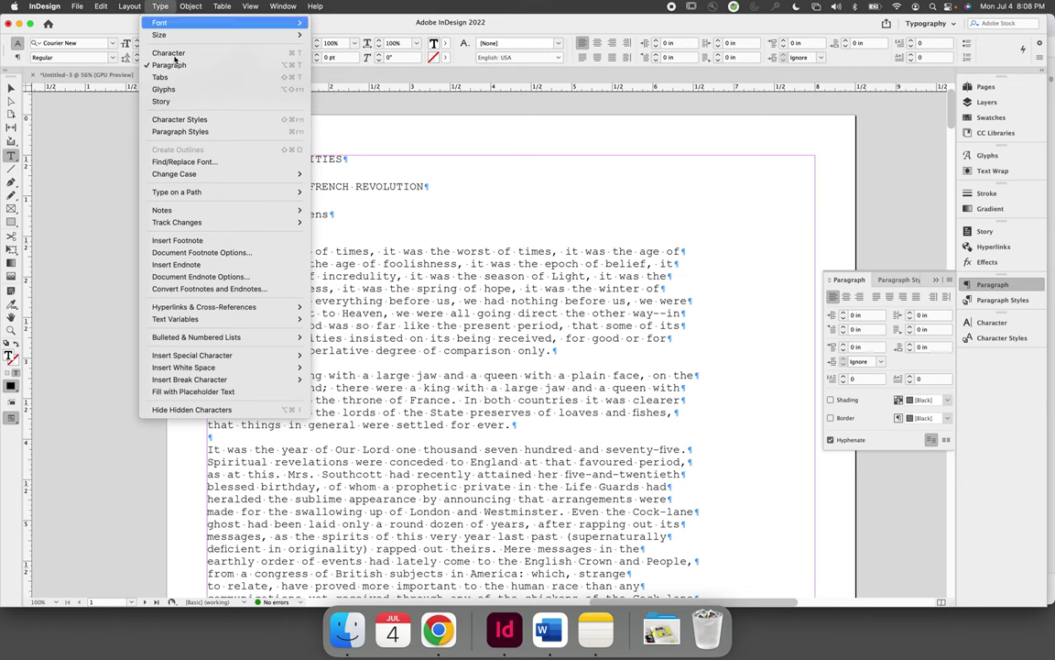
{"action": "mouse_move", "coordinate": [246, 379]}
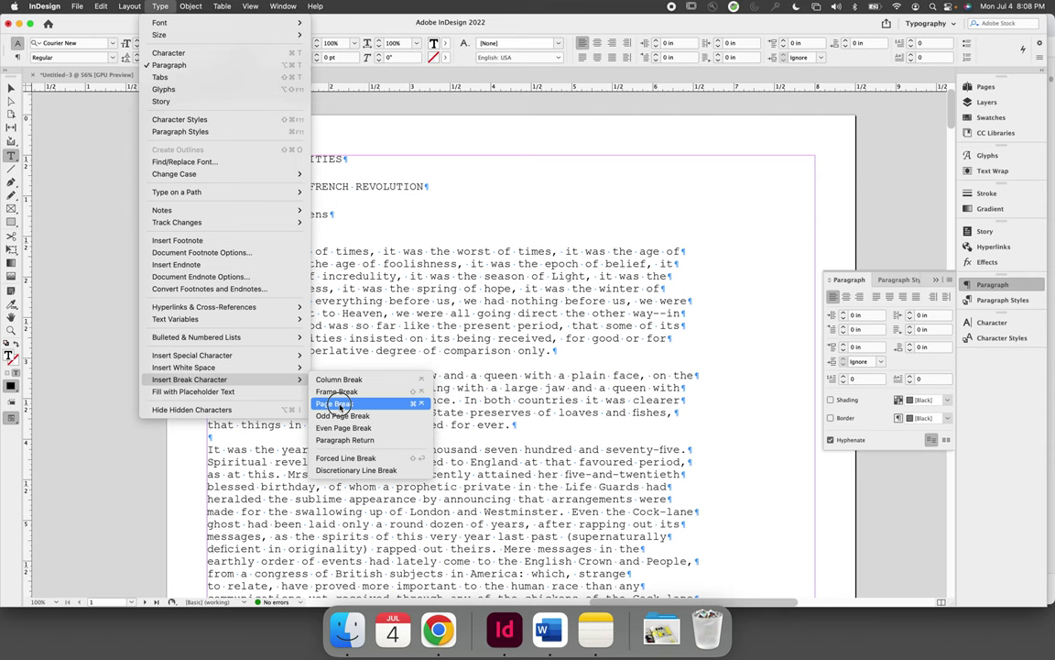
{"action": "left_click", "coordinate": [335, 404]}
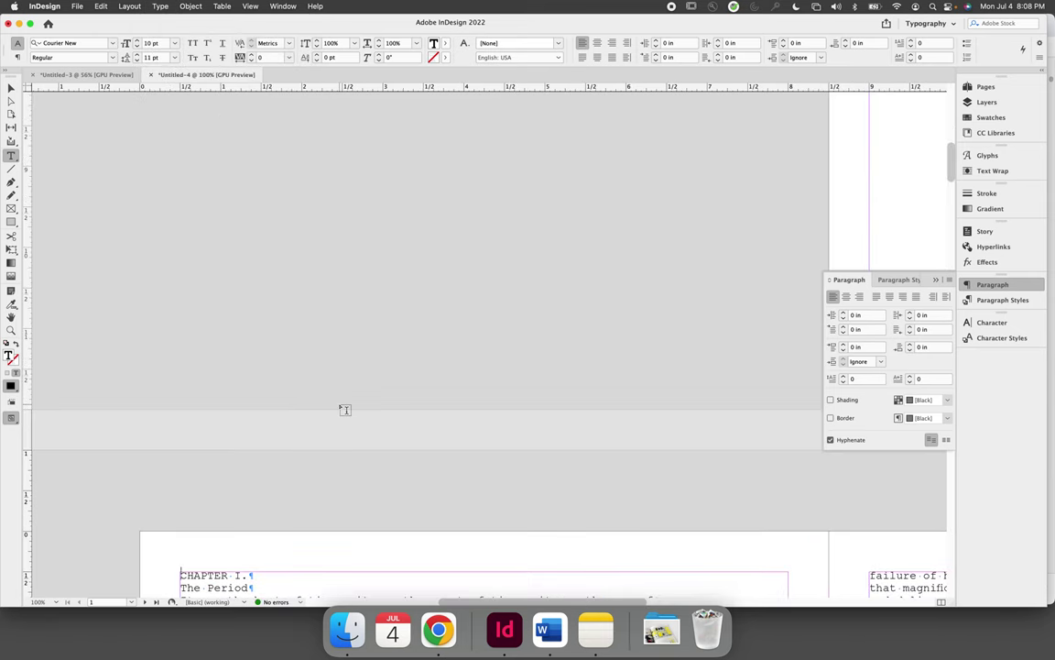
{"action": "left_click_drag", "start_coordinate": [11, 417], "coordinate": [71, 490]}
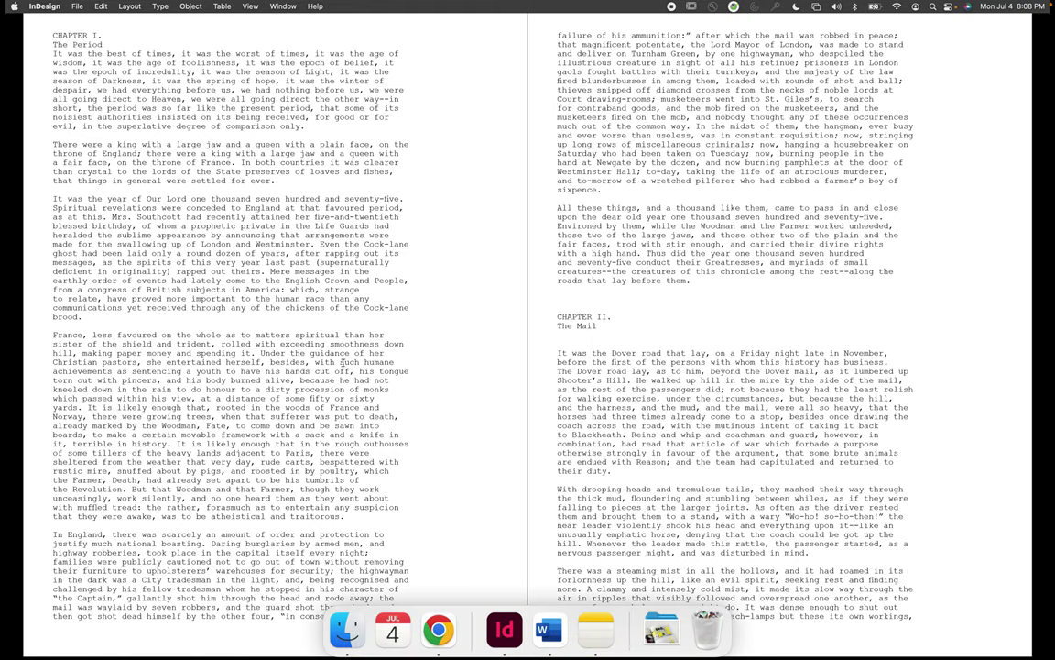
{"action": "left_click", "coordinate": [537, 335]}
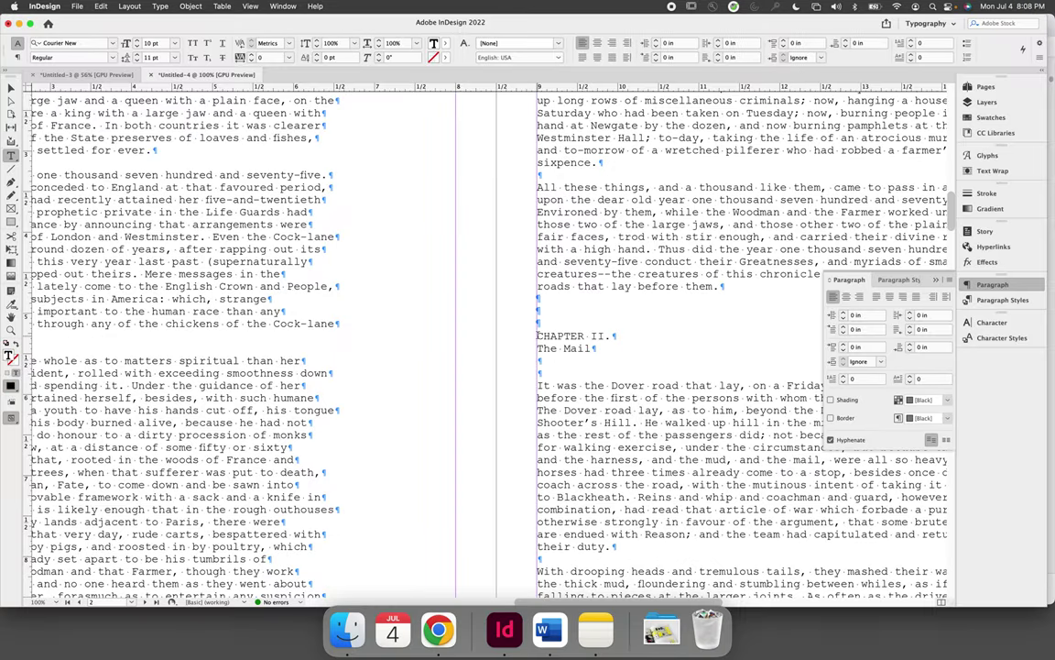
{"action": "key", "text": "super+Home"}
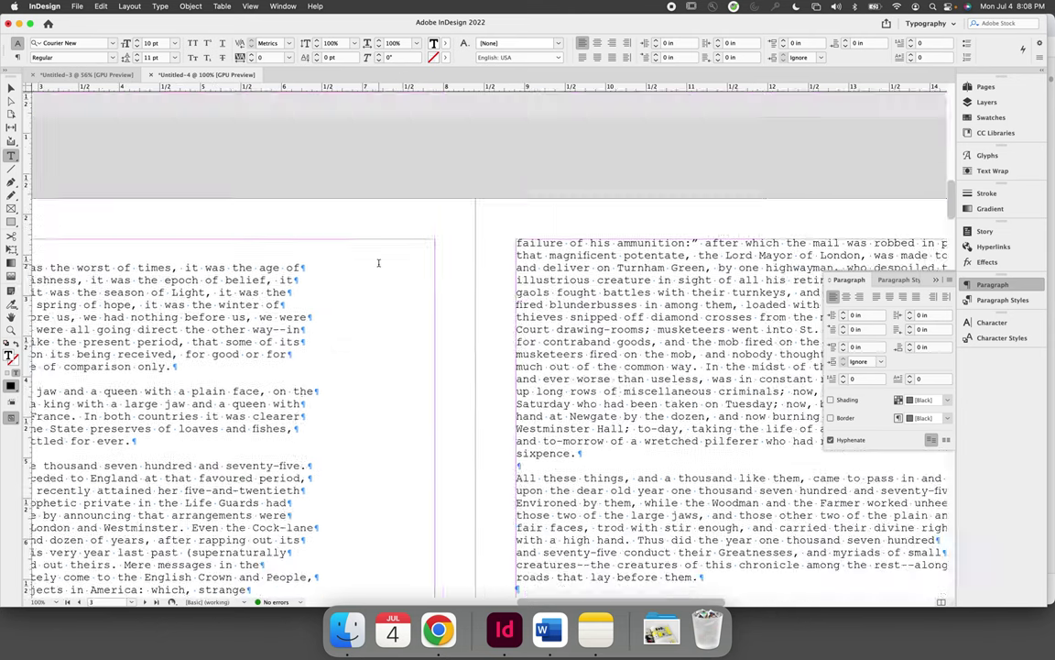
{"action": "scroll", "coordinate": [377, 263], "scroll_direction": "down", "scroll_amount": 15}
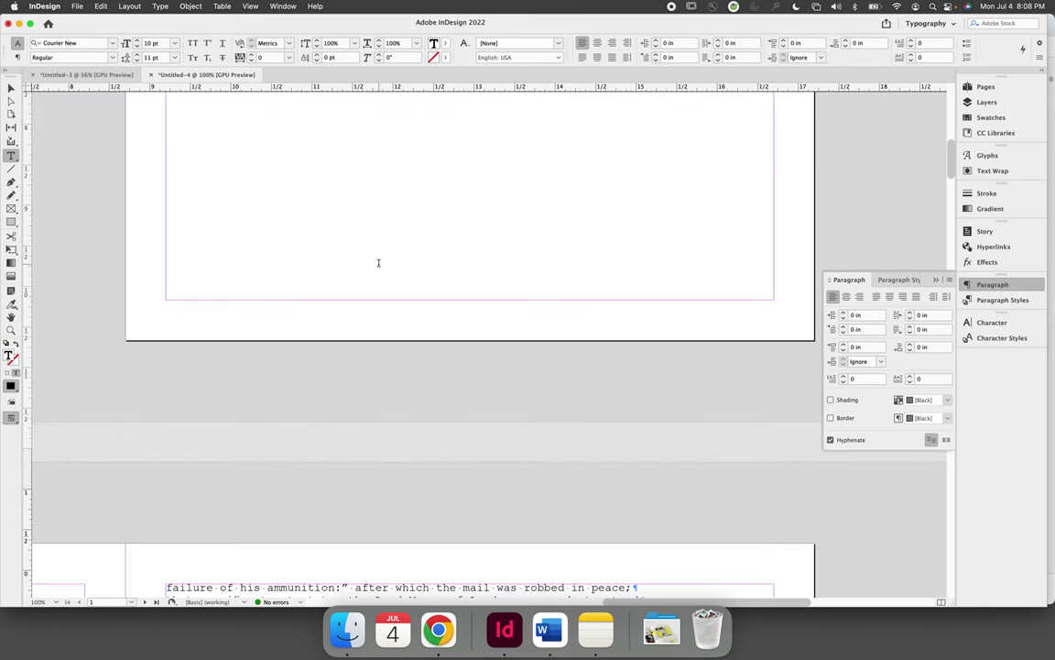
{"action": "scroll", "coordinate": [378, 263], "scroll_direction": "up", "scroll_amount": 6}
{"action": "scroll", "coordinate": [377, 263], "scroll_direction": "left", "scroll_amount": 2}
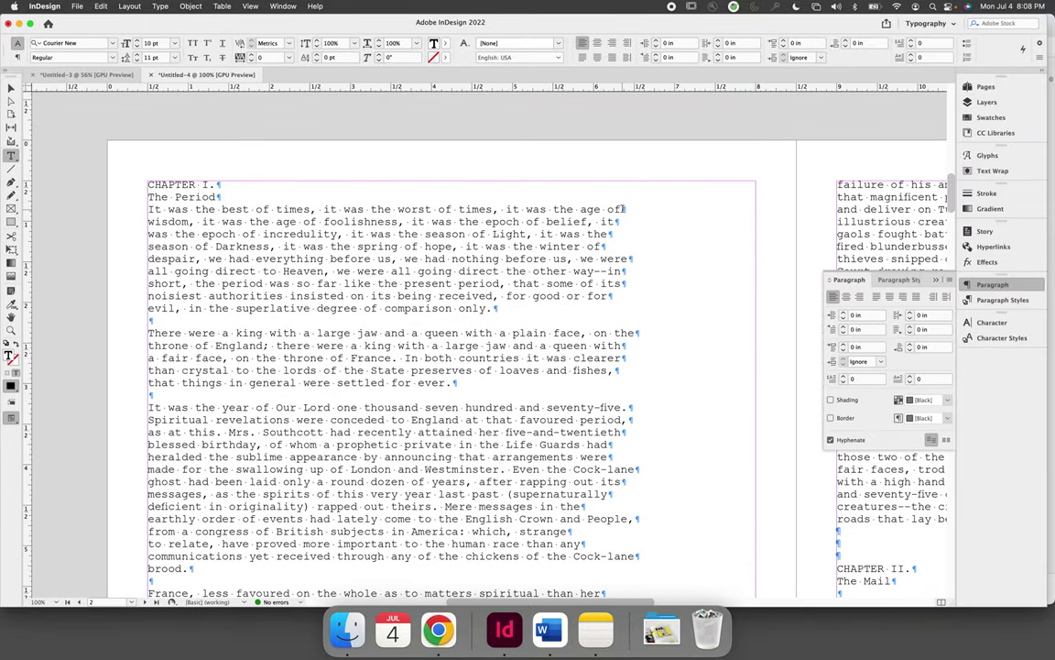
{"action": "left_click", "coordinate": [621, 208]}
- Remove the hidden returns after 'the age of' and 'epoch of belief, it' to rejoin the lines
{"action": "key", "text": "Right"}
{"action": "key", "text": "BackSpace"}
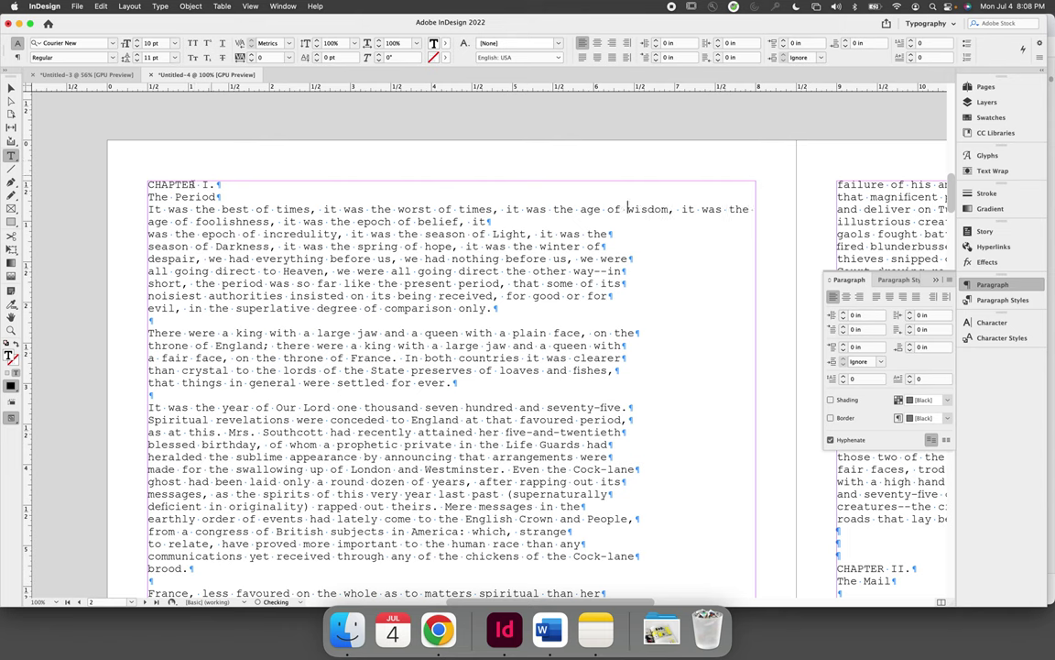
{"action": "left_click", "coordinate": [491, 221]}
{"action": "key", "text": "Delete"}
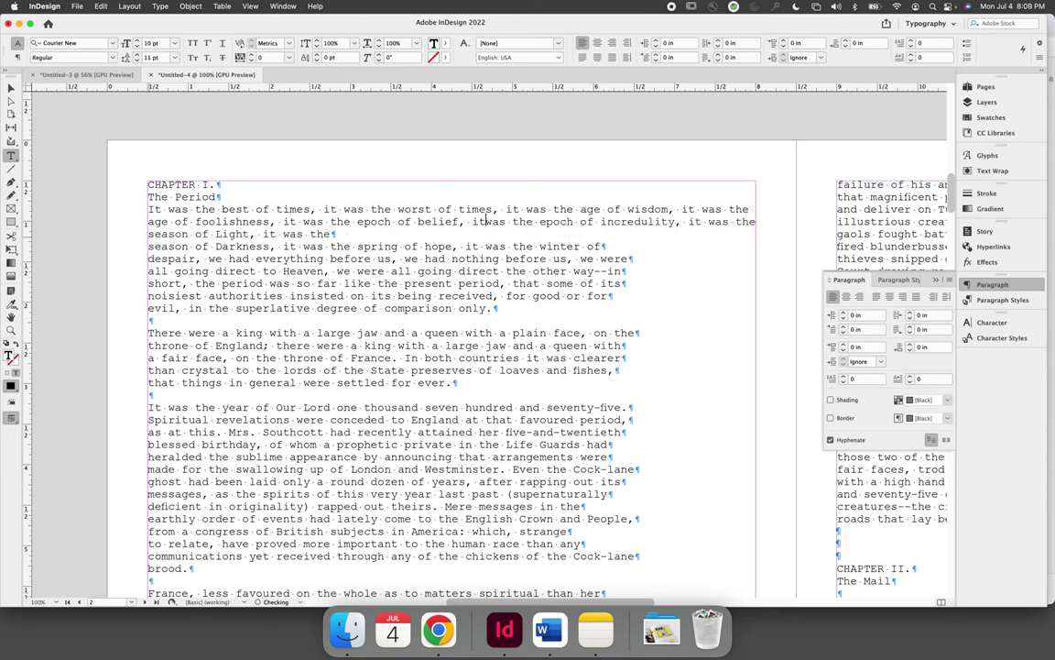